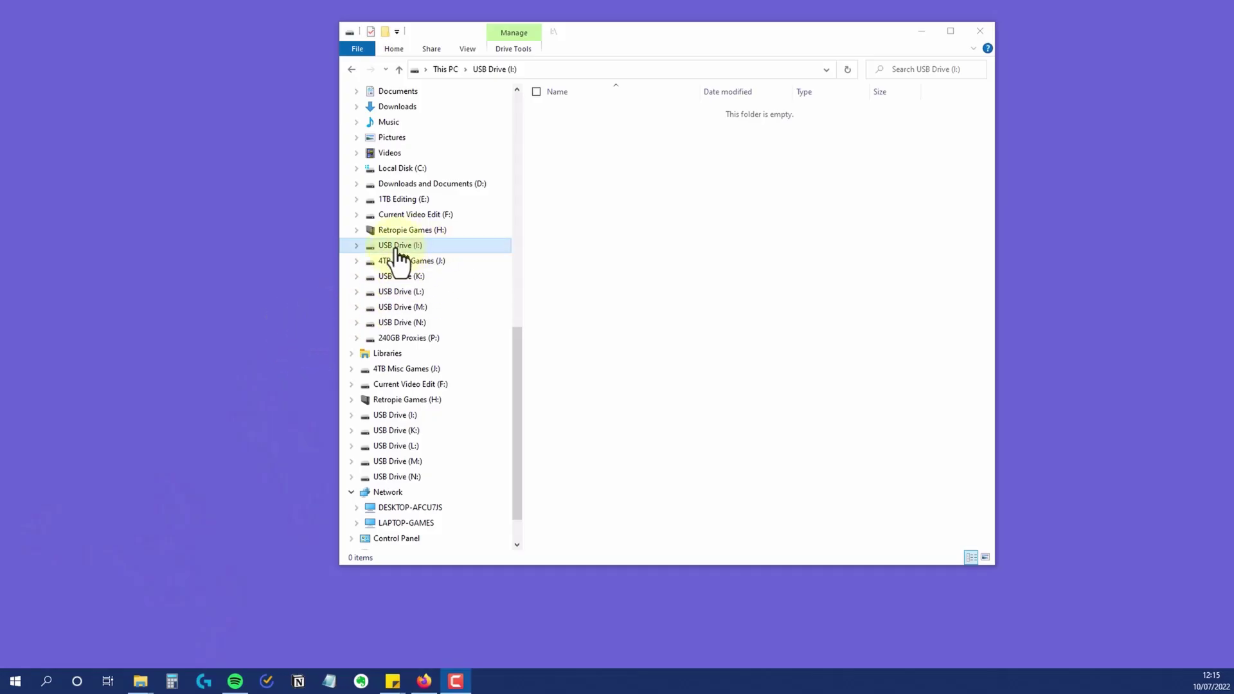
# Step: View the Properties of USB Drive (I:) and close them without changes
pyautogui.click(397, 250)
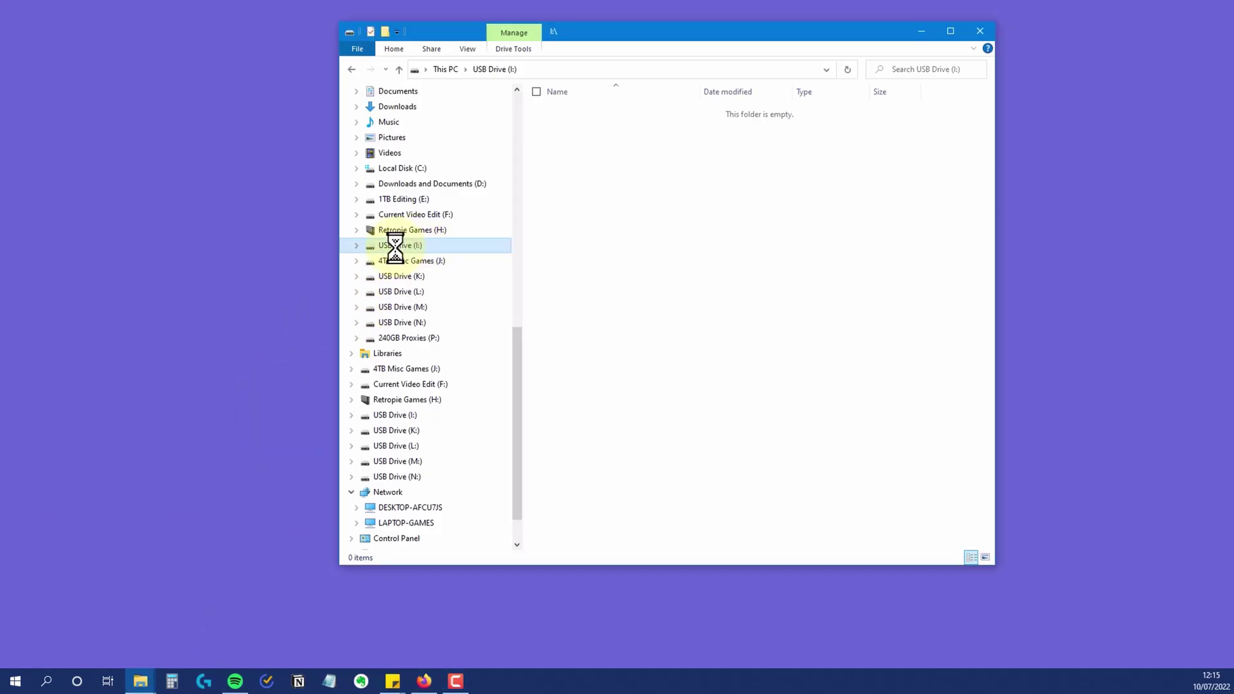
pyautogui.rightClick(394, 248)
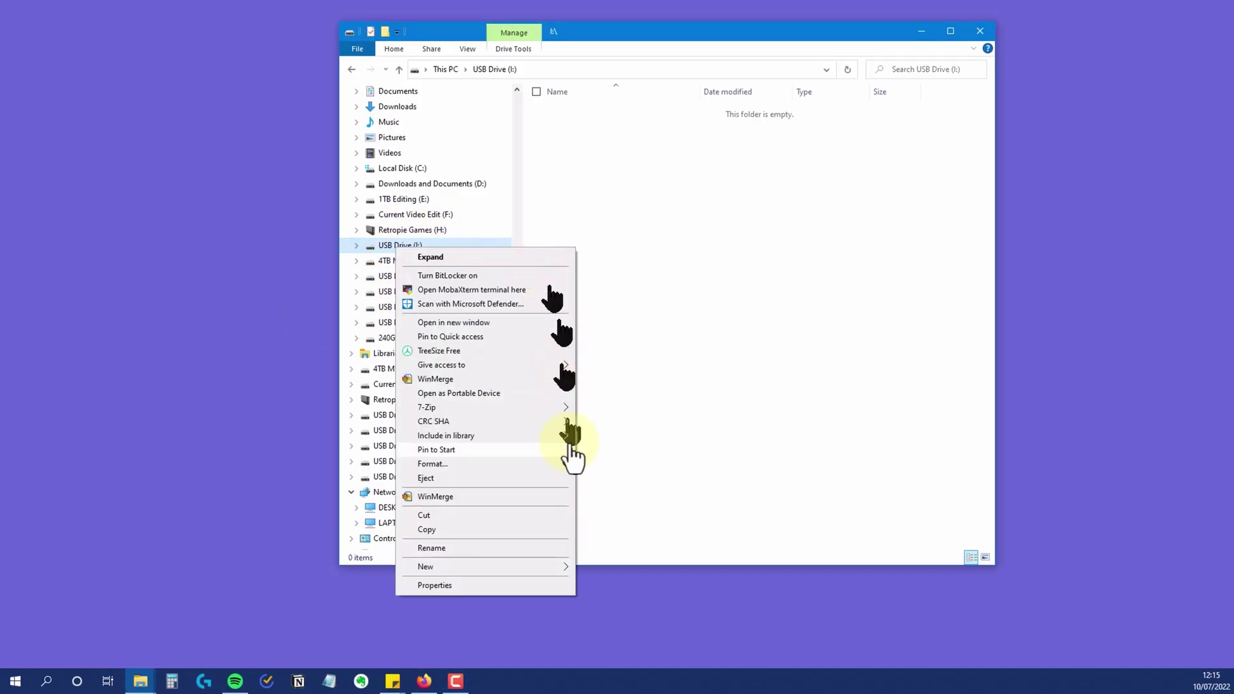
pyautogui.click(437, 585)
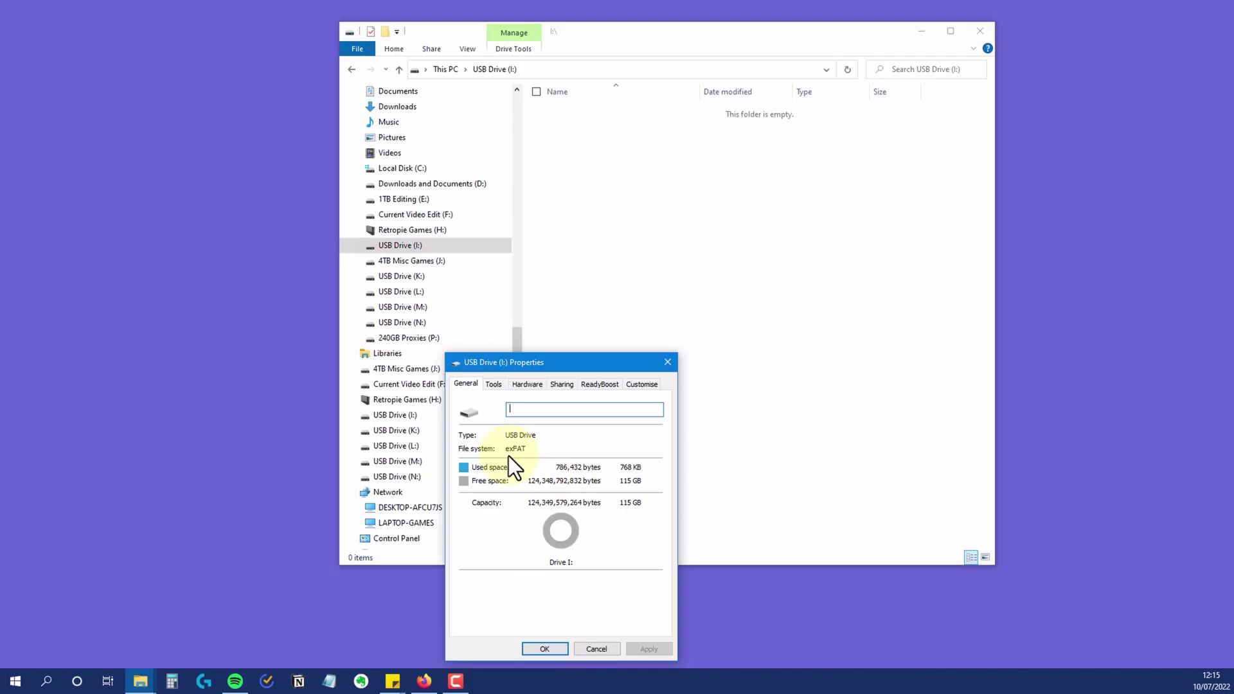
pyautogui.click(595, 649)
# Step: Check the Windows Format dialog's file system choices for USB Drive (I:): only NTFS and exFAT
pyautogui.rightClick(398, 251)
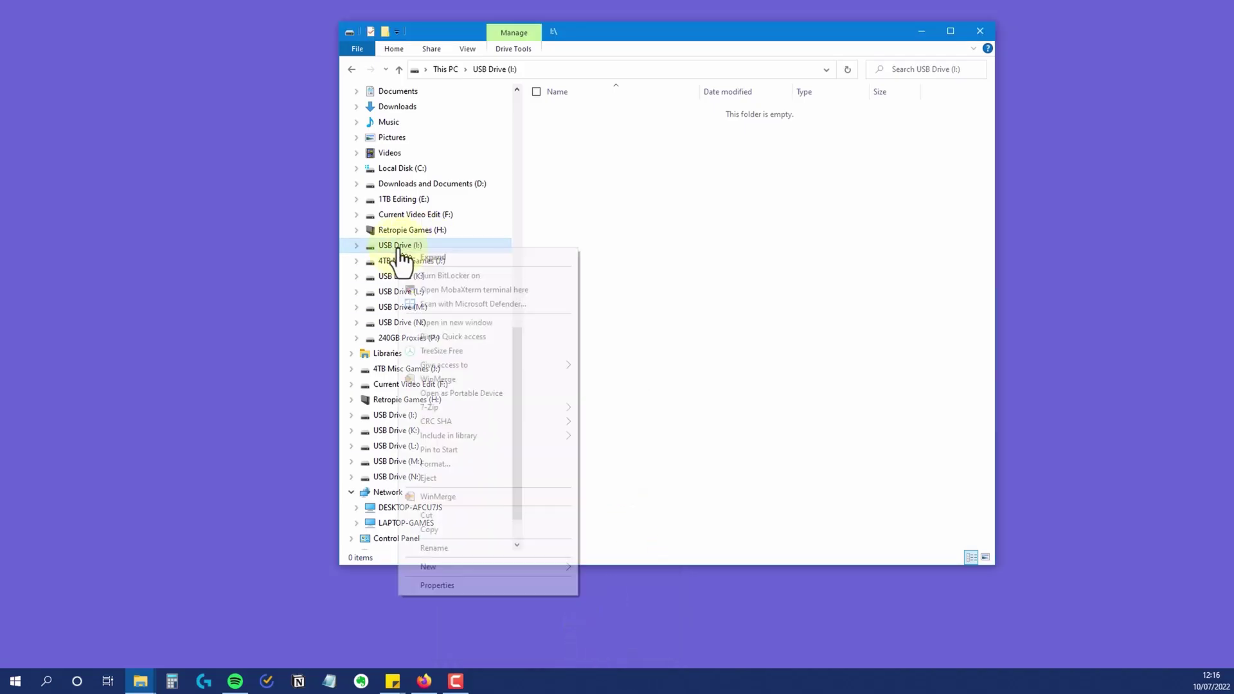
pyautogui.click(442, 466)
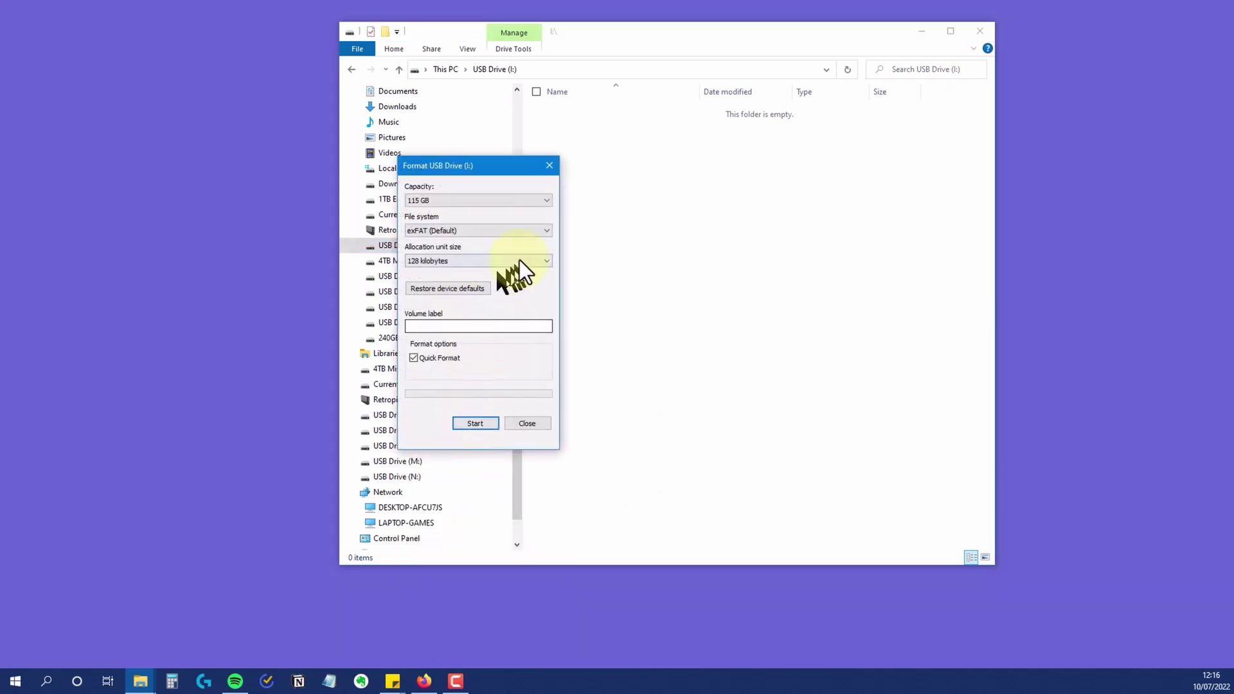
pyautogui.click(508, 230)
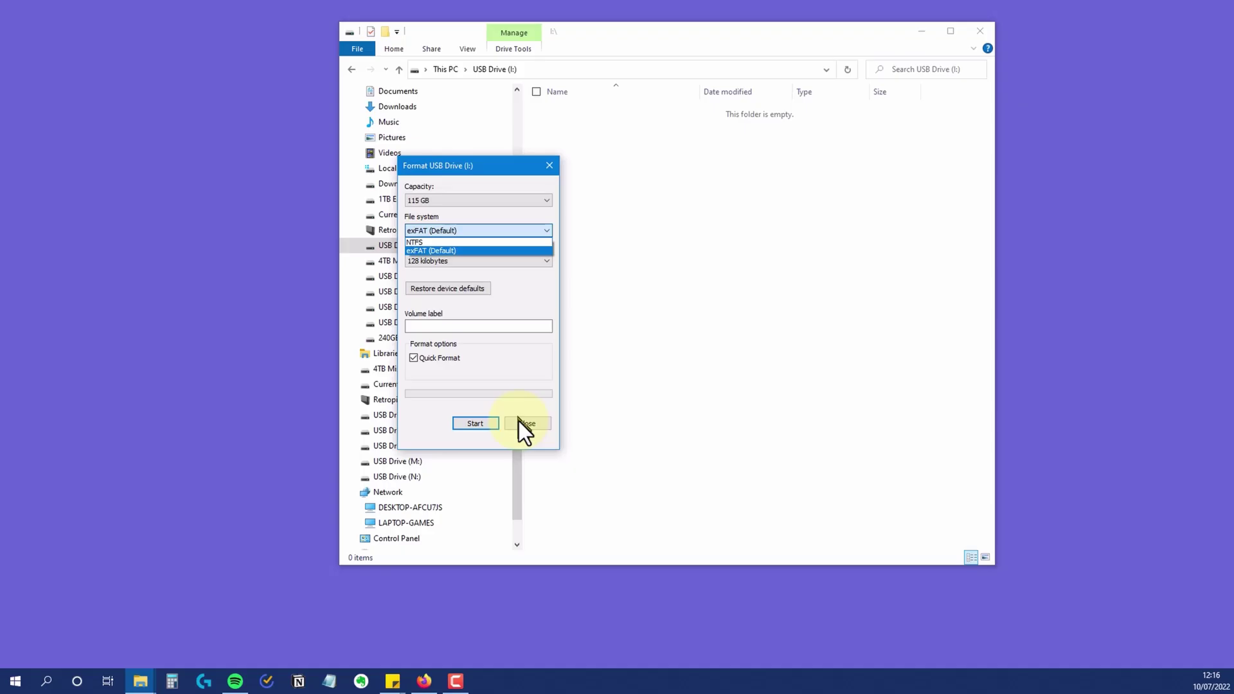
pyautogui.press('Escape')
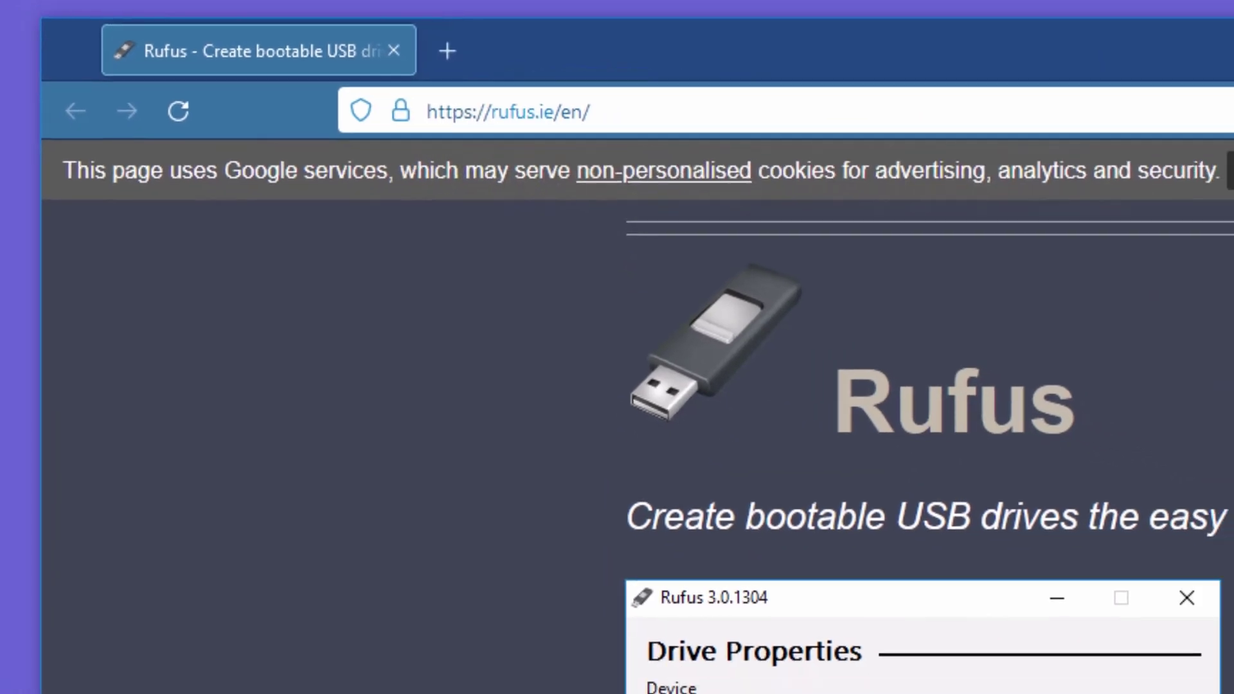
# Step: Scroll rufus.ie down to the Download section listing Rufus 3.19 and the Portable version
pyautogui.scroll(-10, 765, 403)
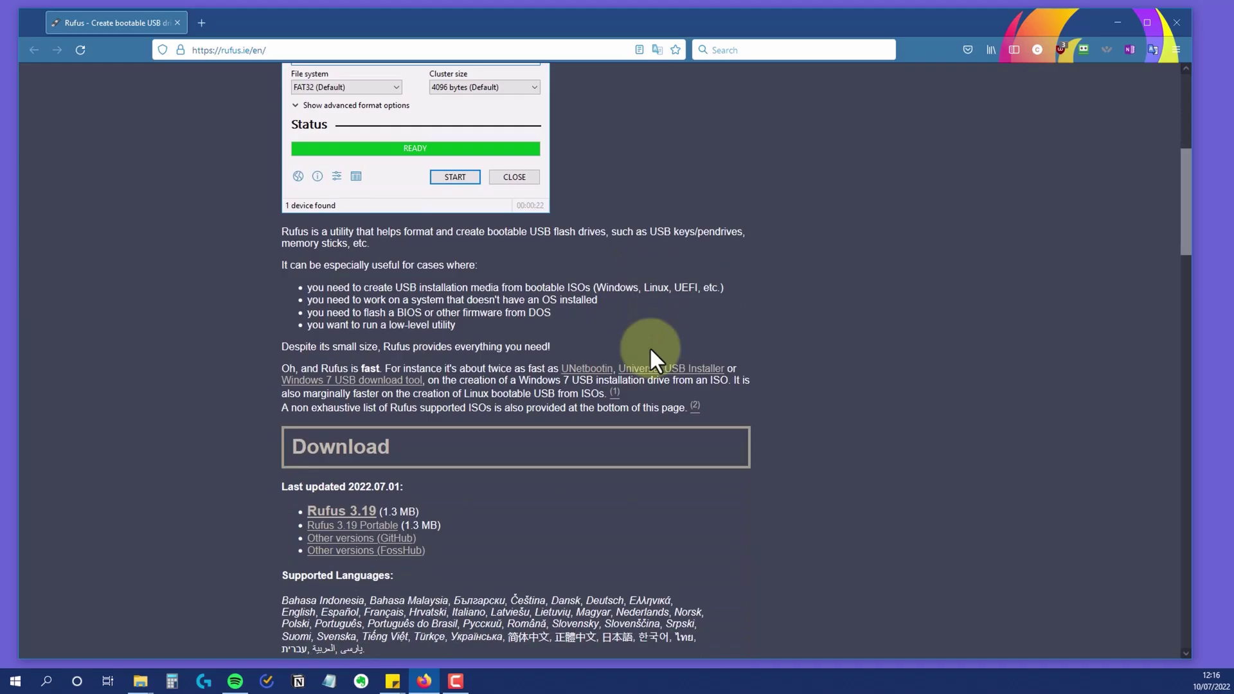
pyautogui.scroll(-3, 650, 350)
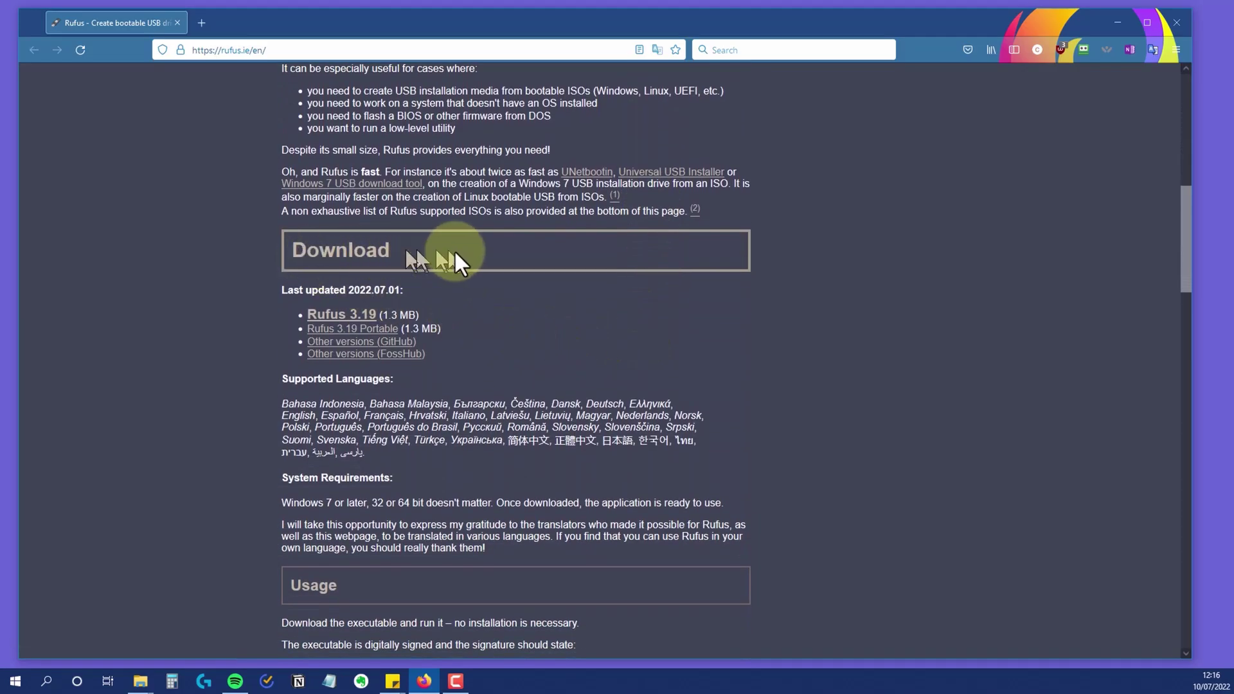
# Step: Save the portable Rufus 3.19 download into C:\Tools
pyautogui.click(373, 331)
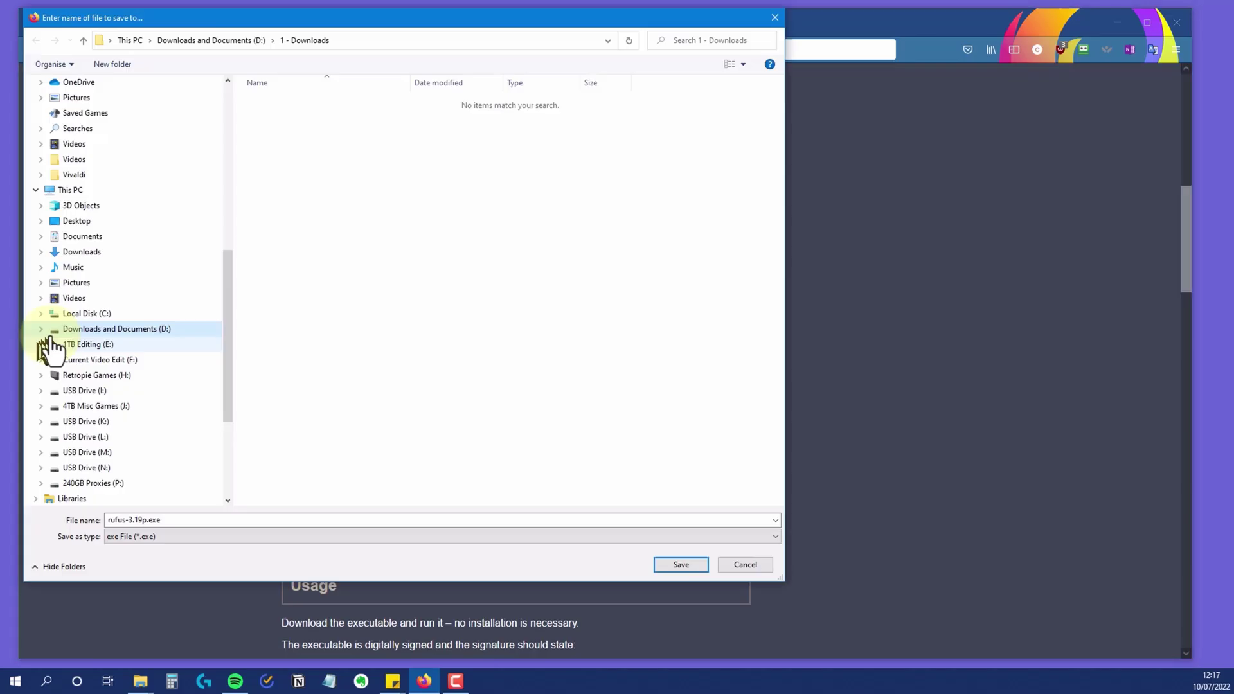
pyautogui.click(90, 313)
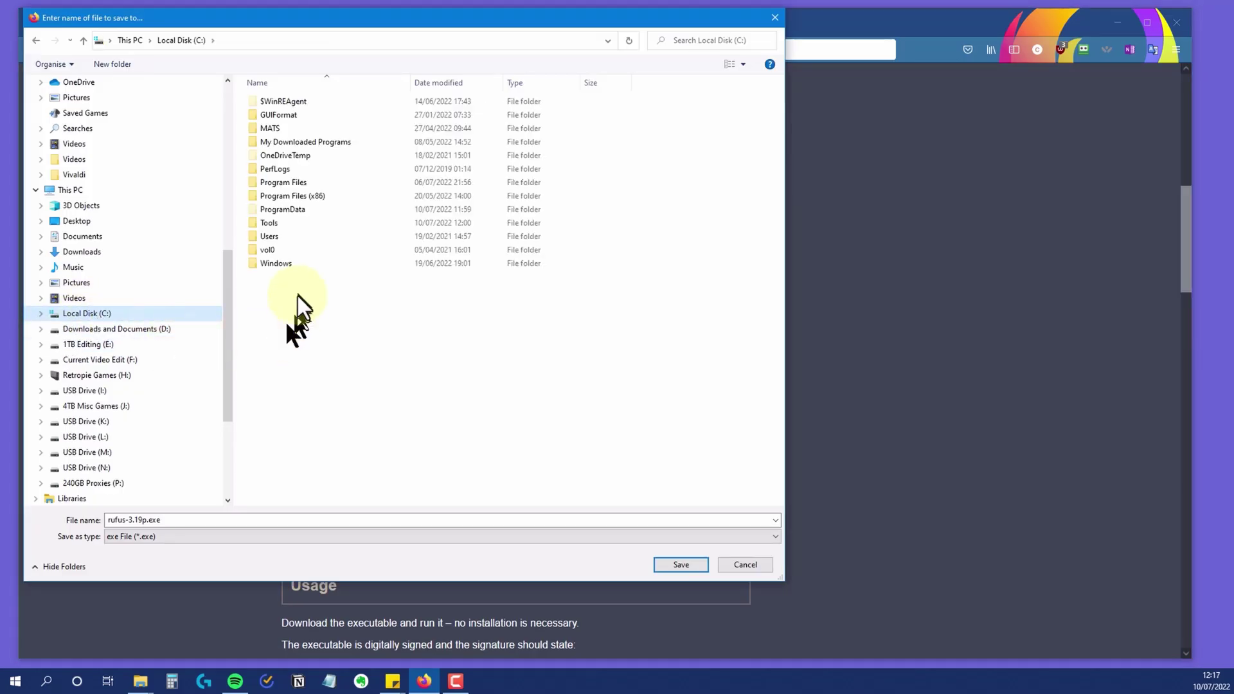
pyautogui.doubleClick(261, 225)
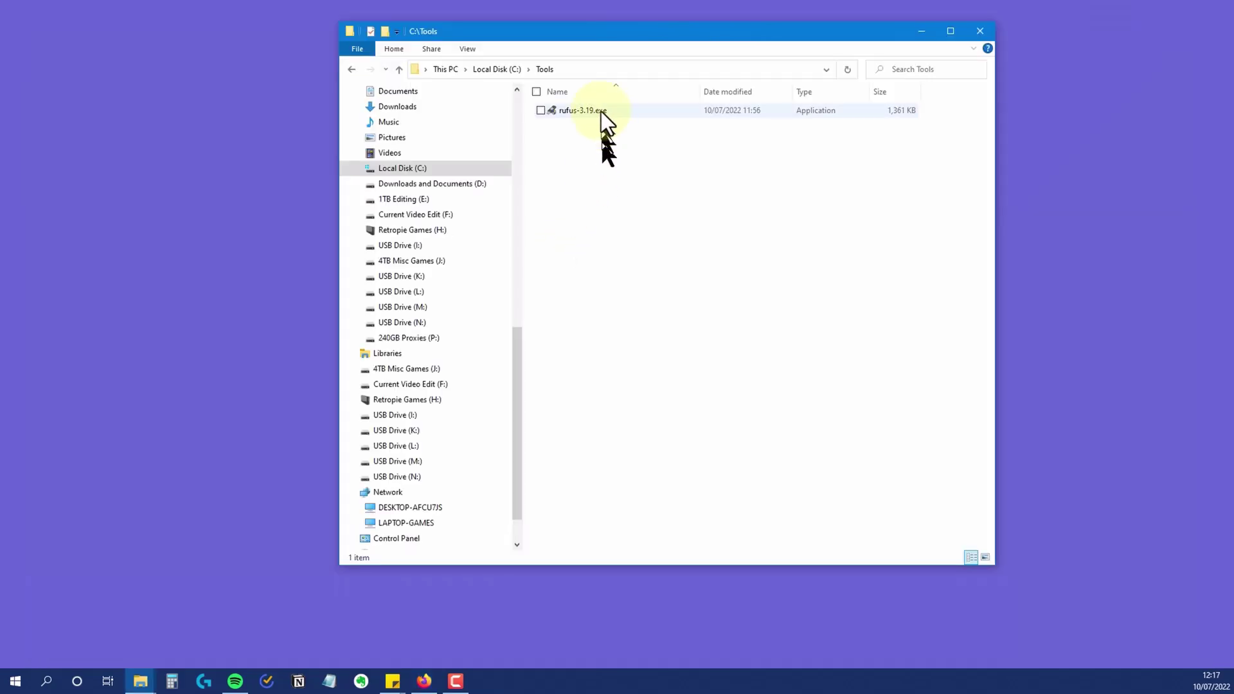
# Step: Pin rufus-3.19.exe to Start and launch Rufus from its new Start tile
pyautogui.rightClick(597, 111)
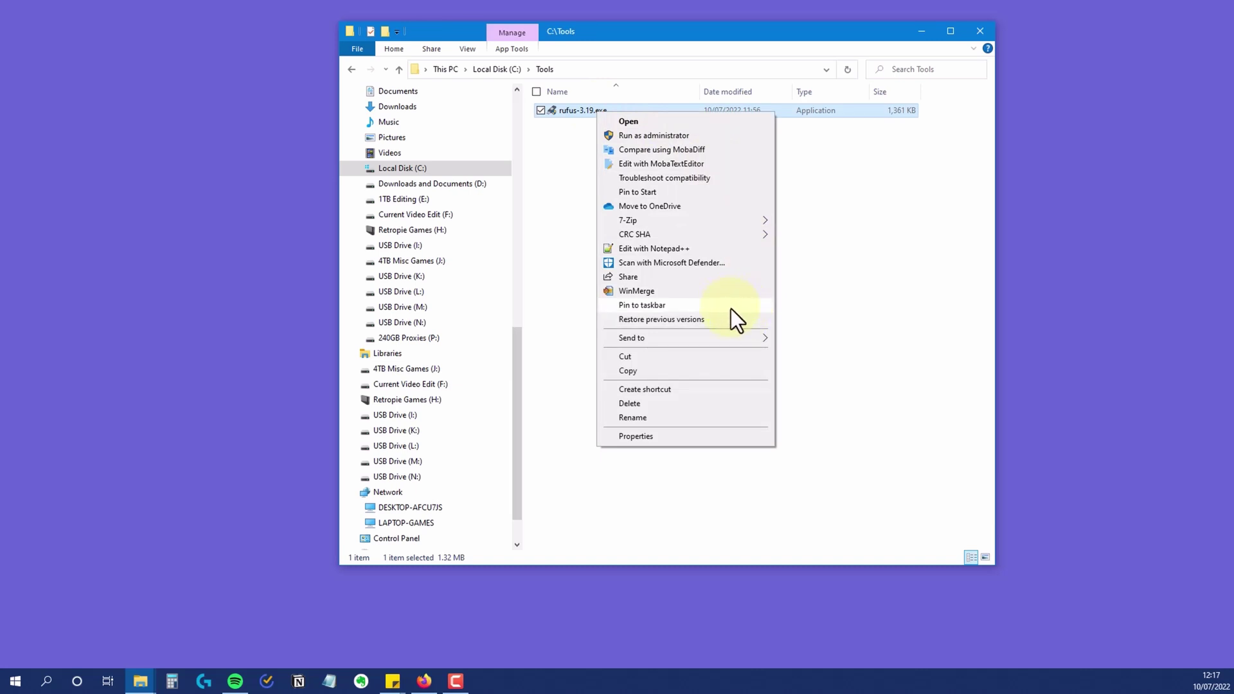
pyautogui.click(639, 192)
pyautogui.press('super')
pyautogui.click(375, 489)
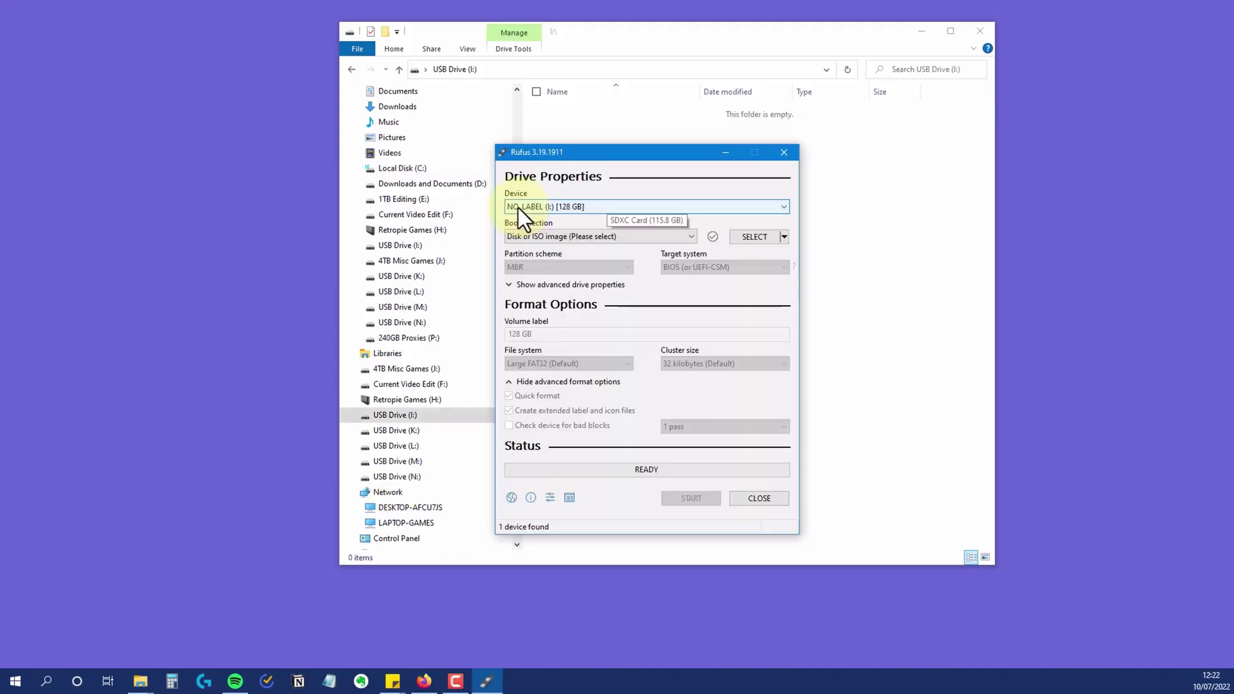
# Step: Target the NO_LABEL (I:) 128 GB drive and set Boot selection to Non bootable
pyautogui.click(518, 207)
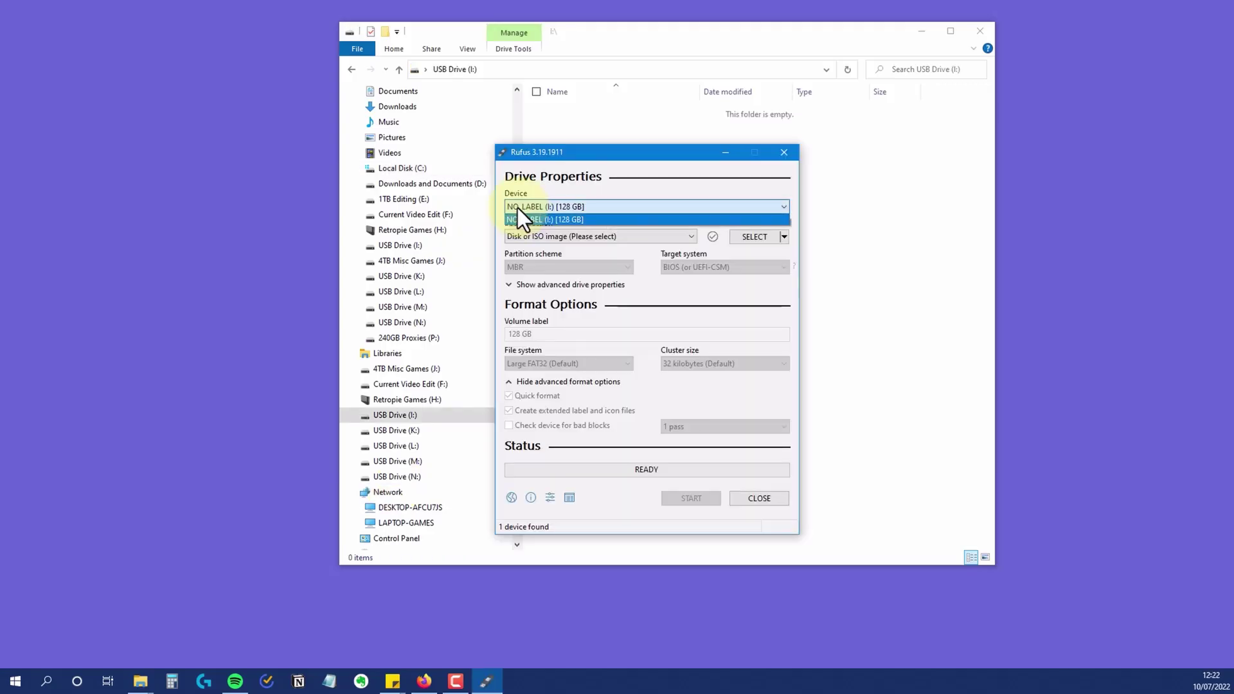
pyautogui.click(538, 207)
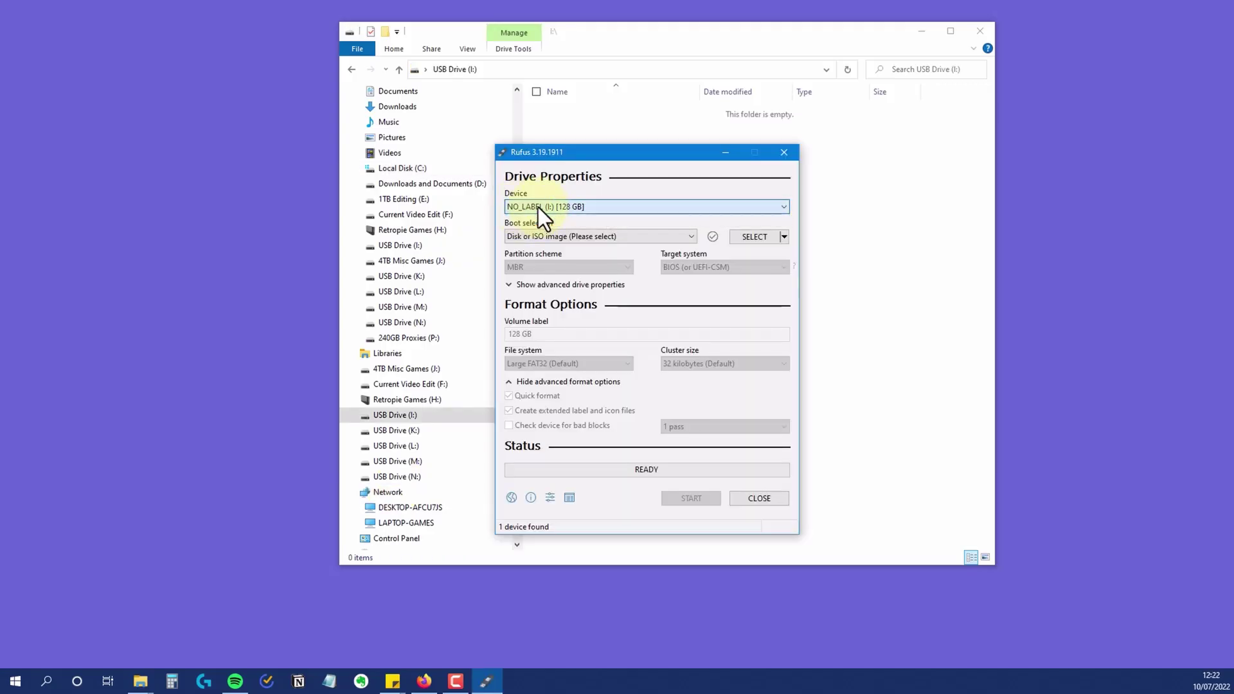
pyautogui.click(531, 233)
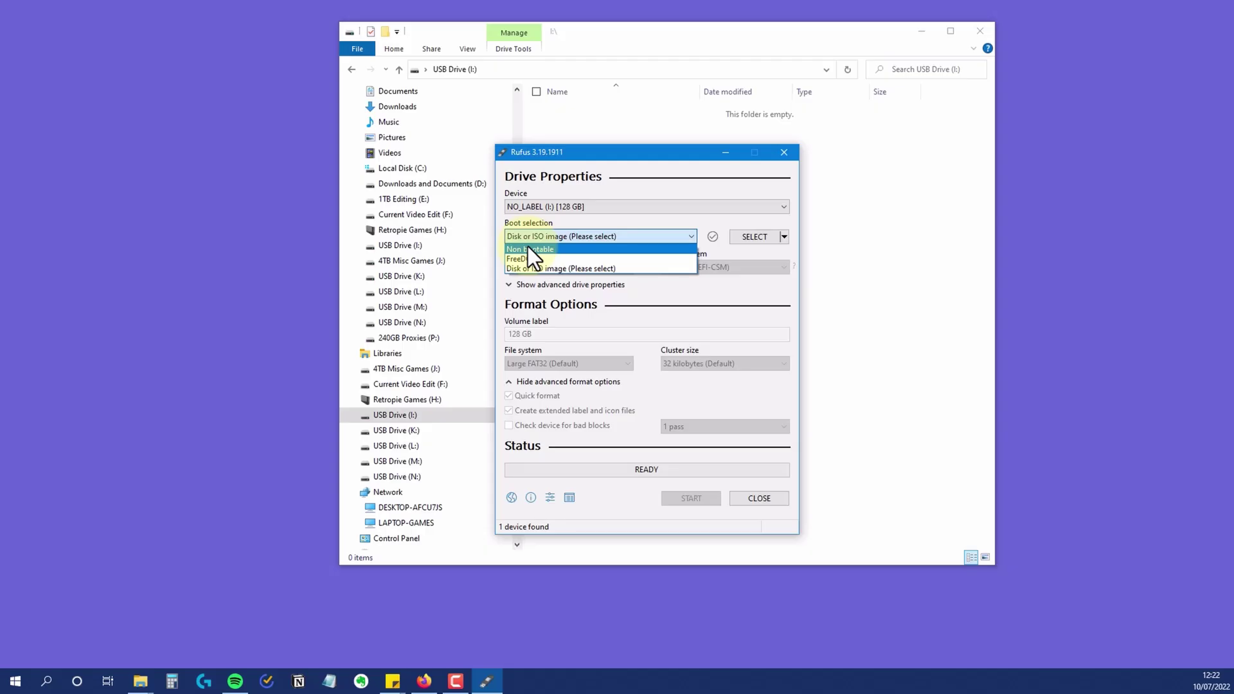
pyautogui.click(527, 249)
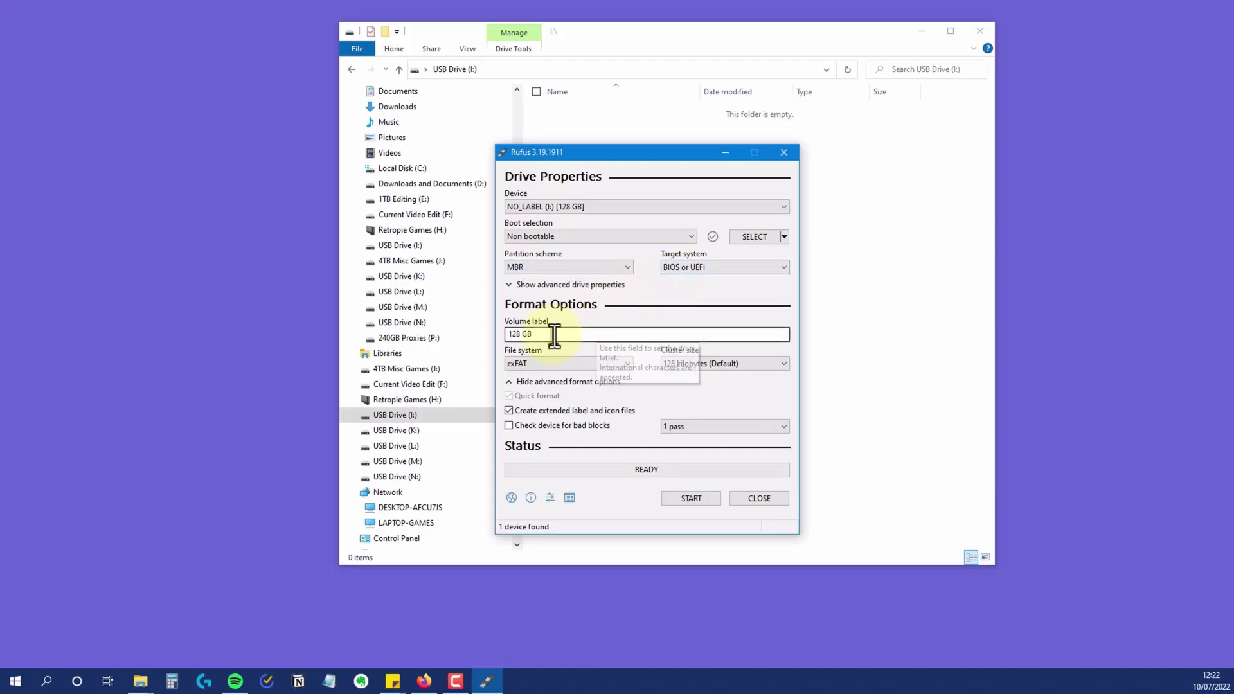
# Step: Change the volume label to 'Onion 128GB'
pyautogui.moveTo(550, 333); pyautogui.dragTo(408, 330)
pyautogui.write('On')
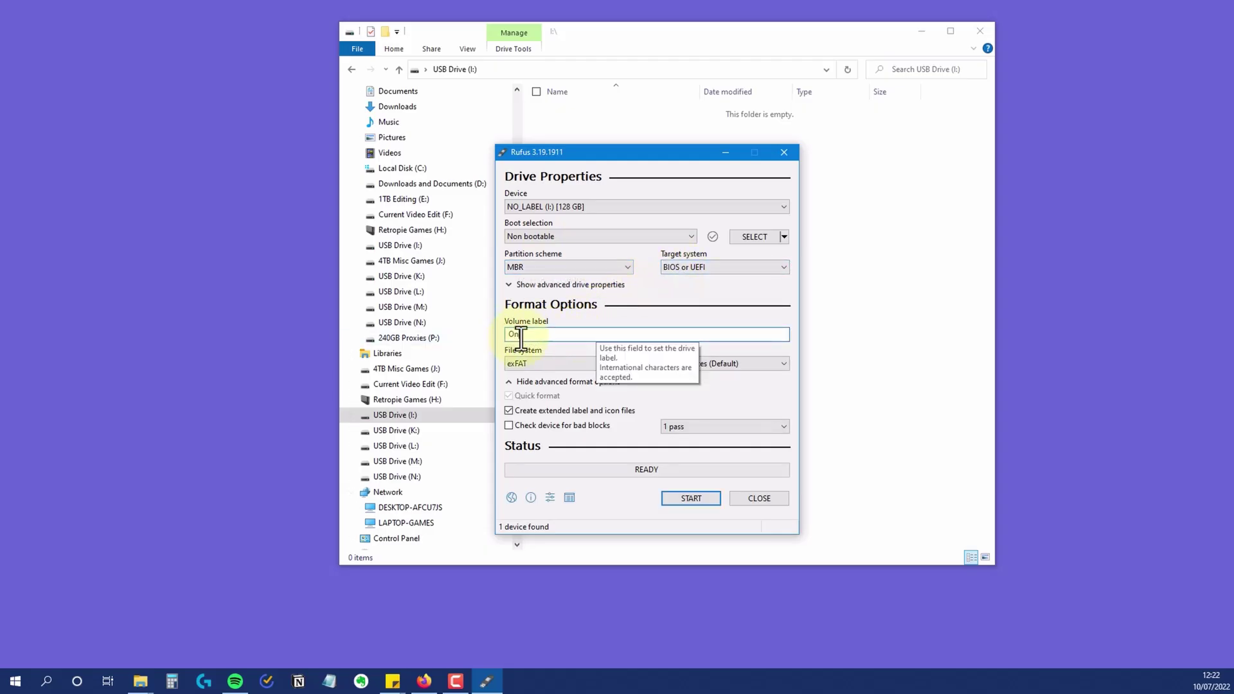
pyautogui.write('ion 128GB')
pyautogui.click(541, 366)
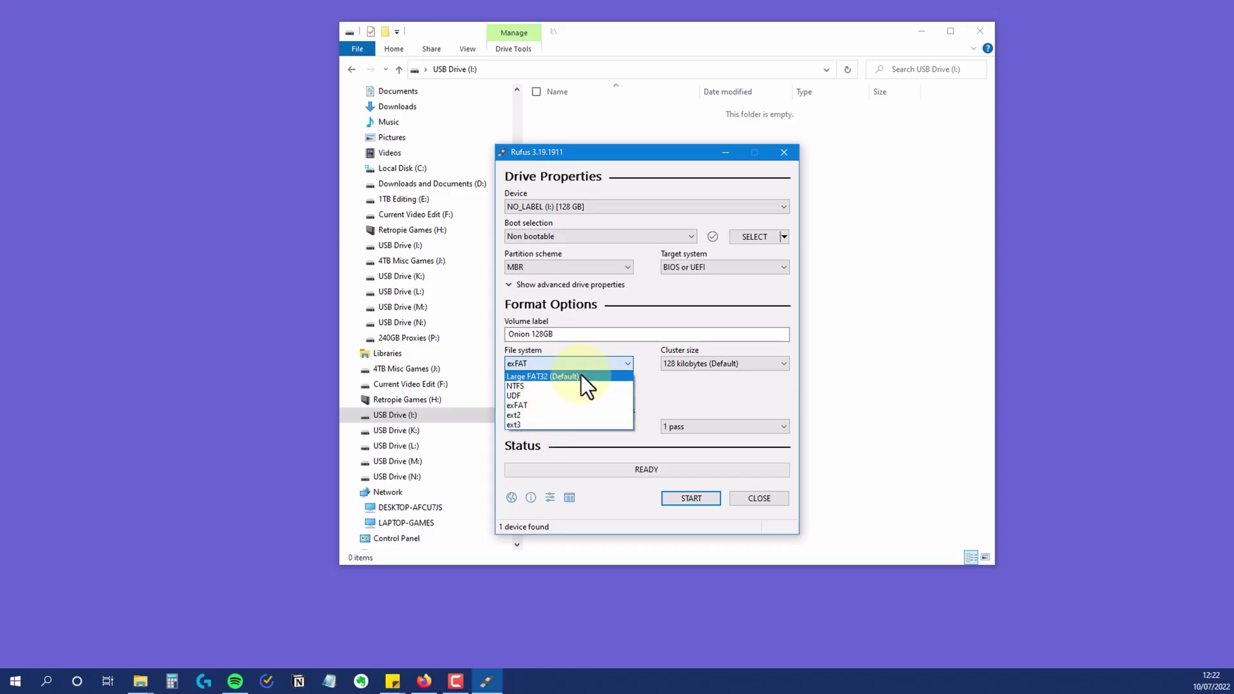
# Step: Choose Large FAT32 and untick Create extended label and icon files
pyautogui.click(581, 376)
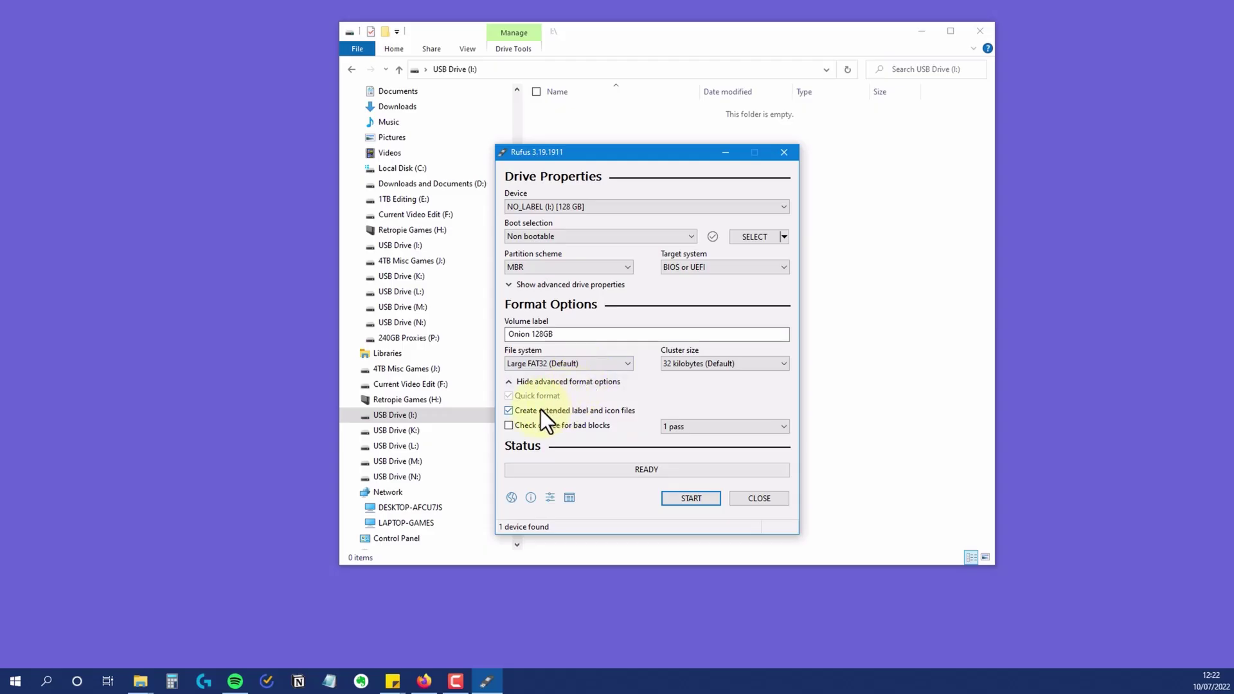
pyautogui.click(509, 410)
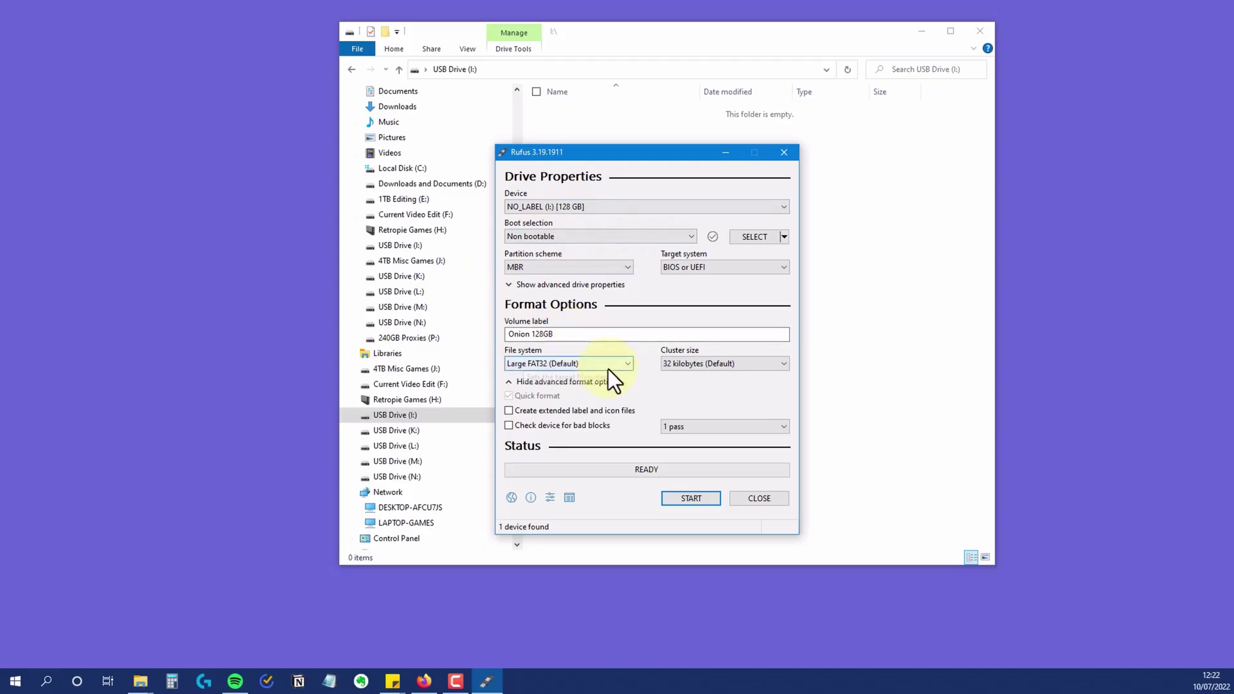
# Step: Format the 128 GB drive, accept the data-loss warning, and close Rufus at READY
pyautogui.click(692, 500)
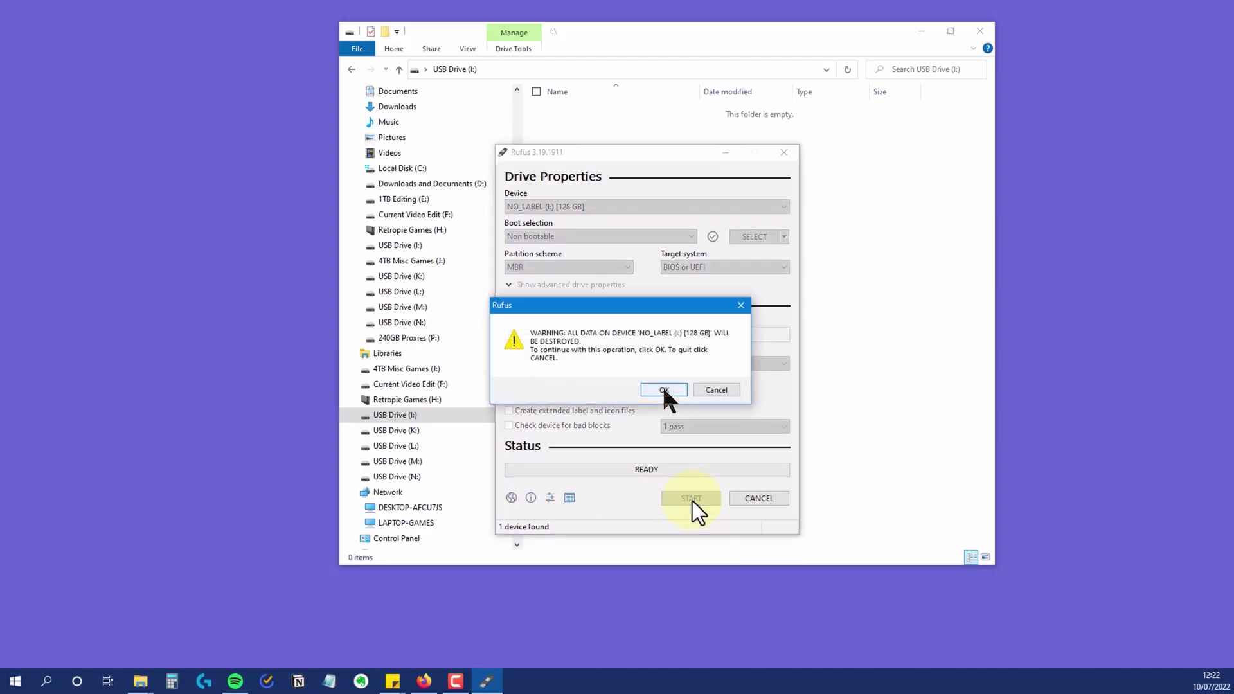
pyautogui.click(664, 390)
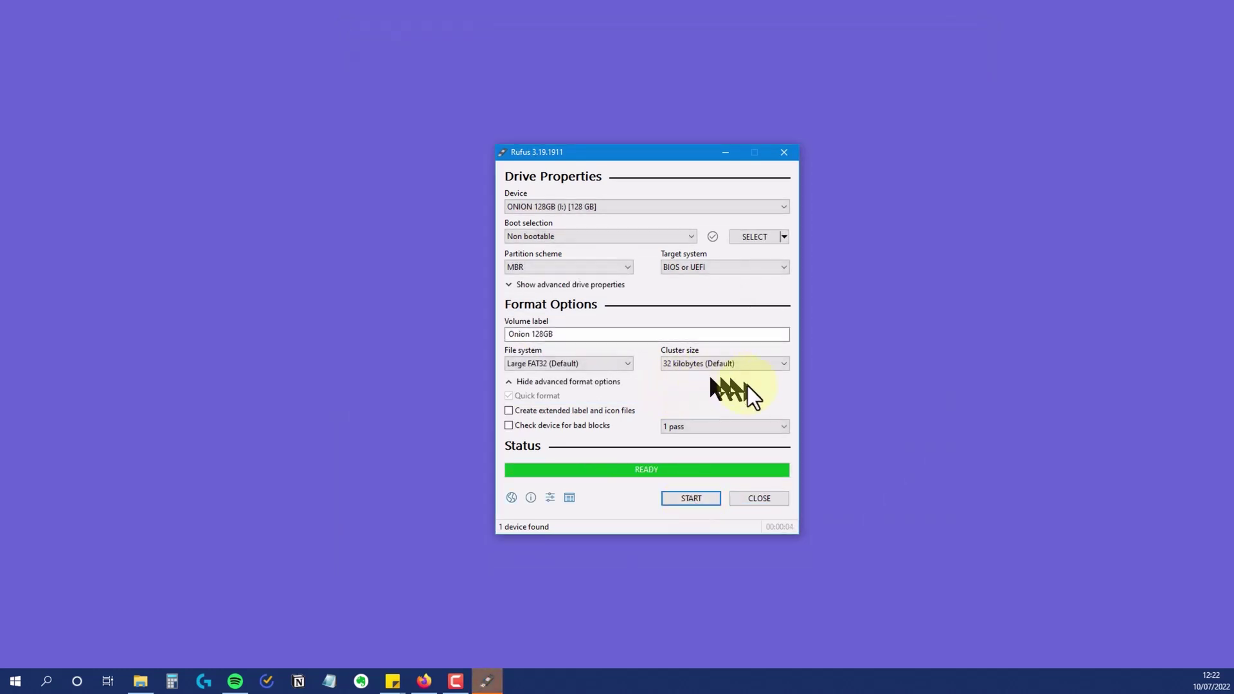
pyautogui.click(768, 500)
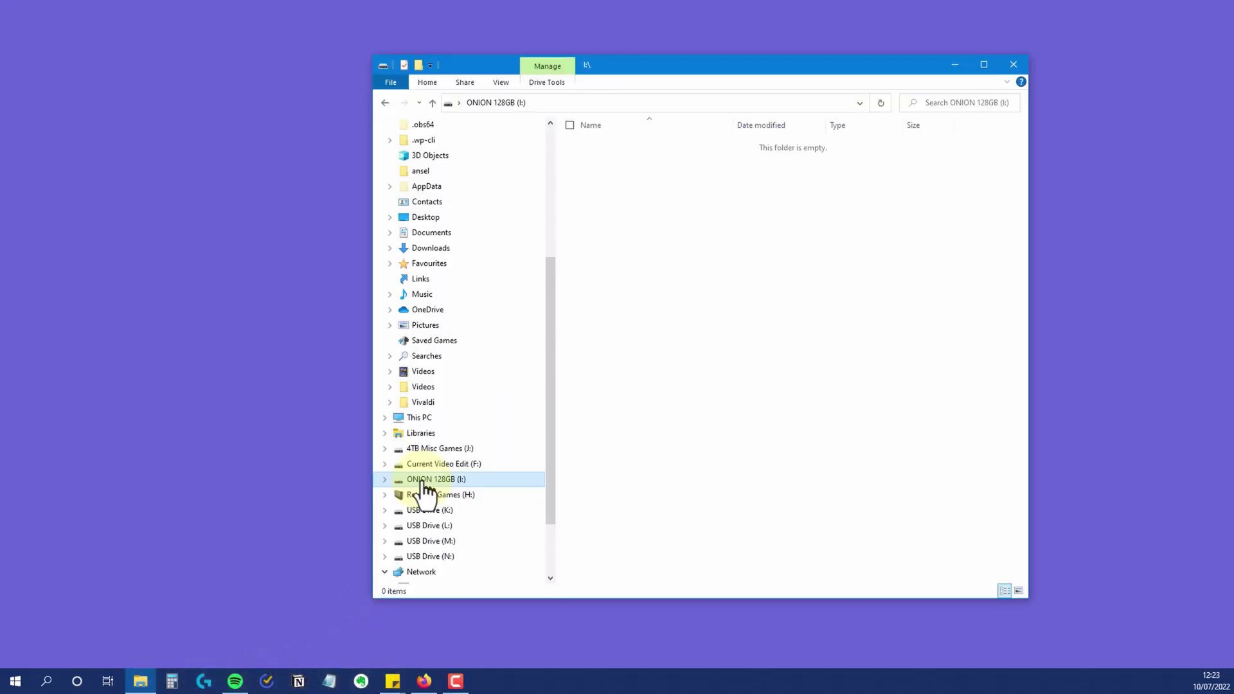
# Step: Confirm in Properties that ONION 128GB (I:) is FAT32 with 115 GB capacity
pyautogui.rightClick(425, 491)
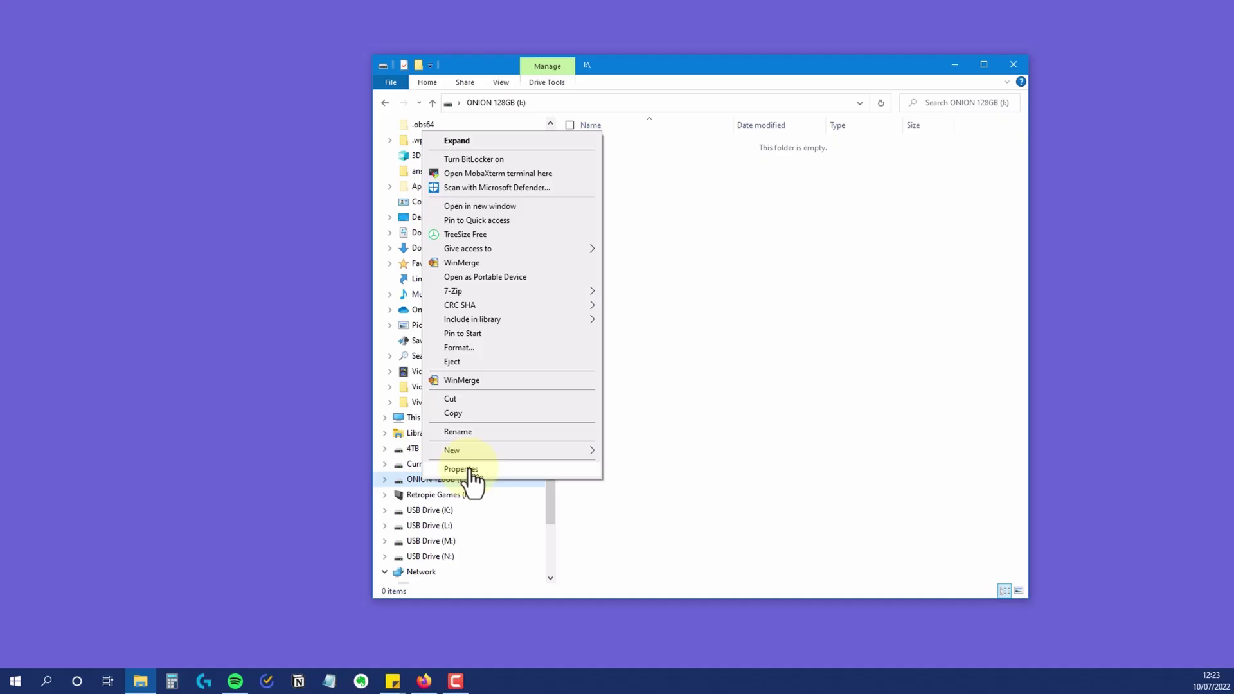
pyautogui.click(461, 470)
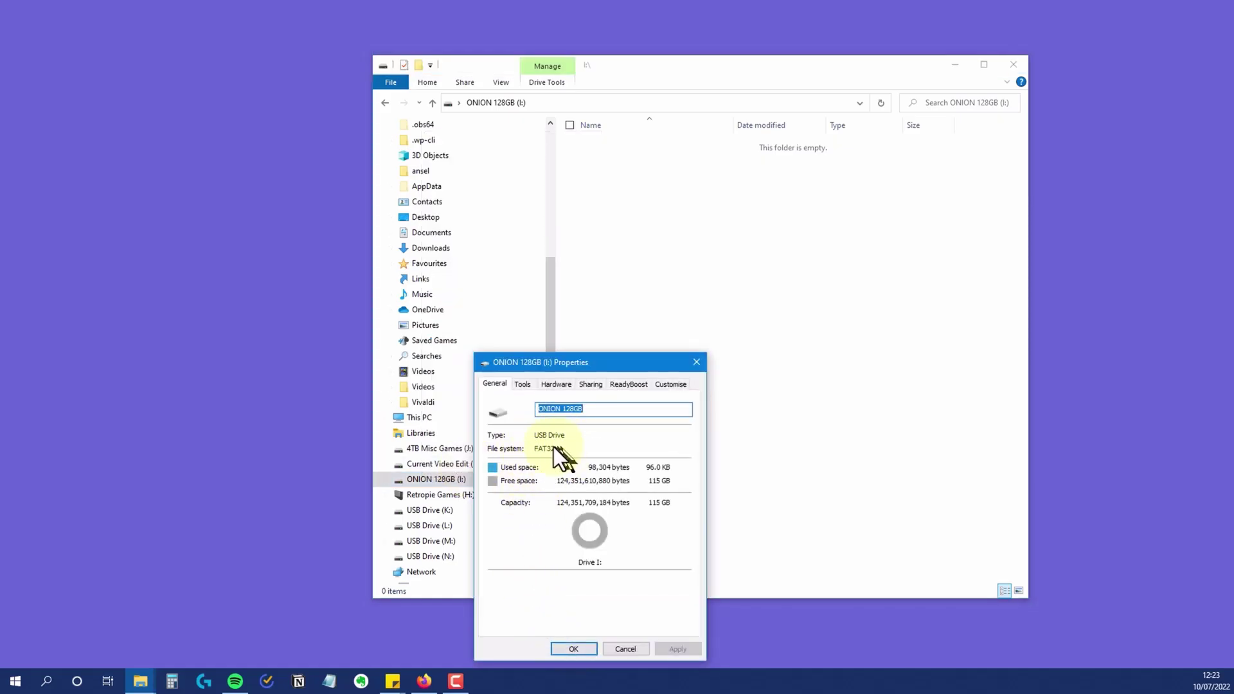
pyautogui.click(617, 646)
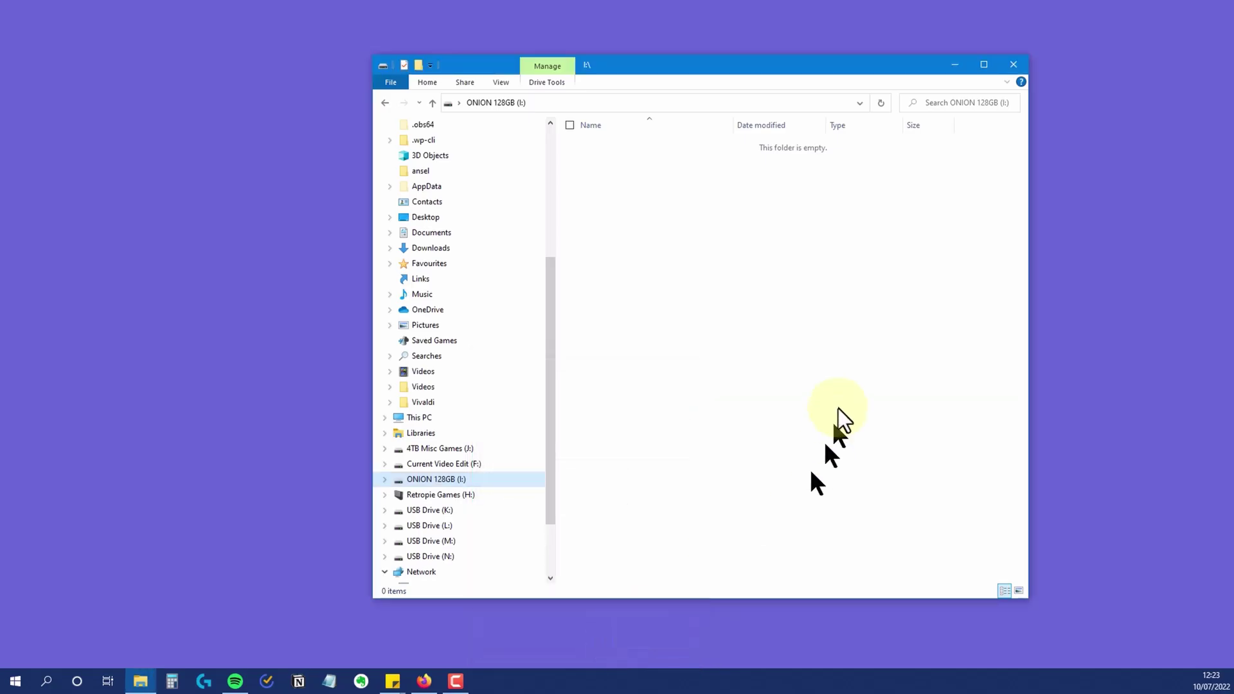